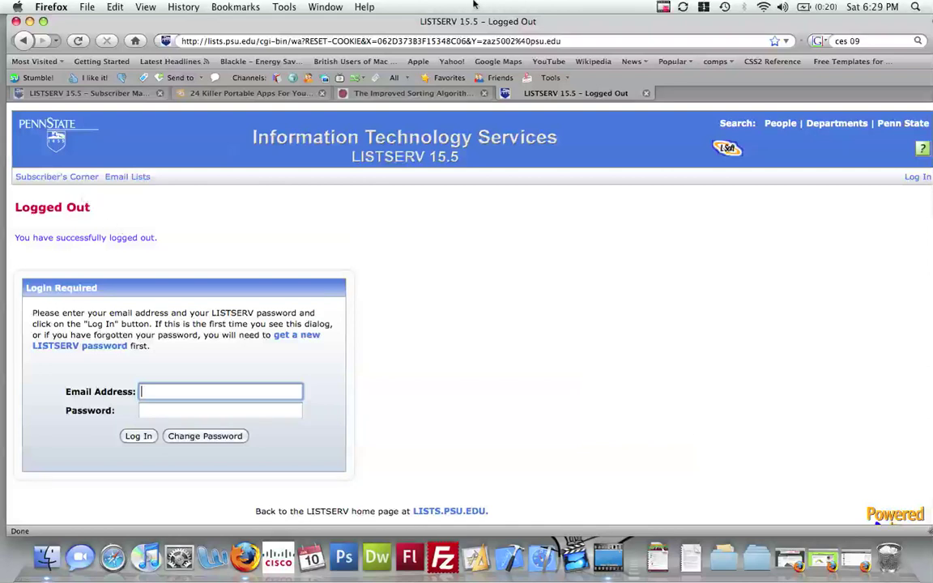
left_click_drag(434, 23, 492, 25)
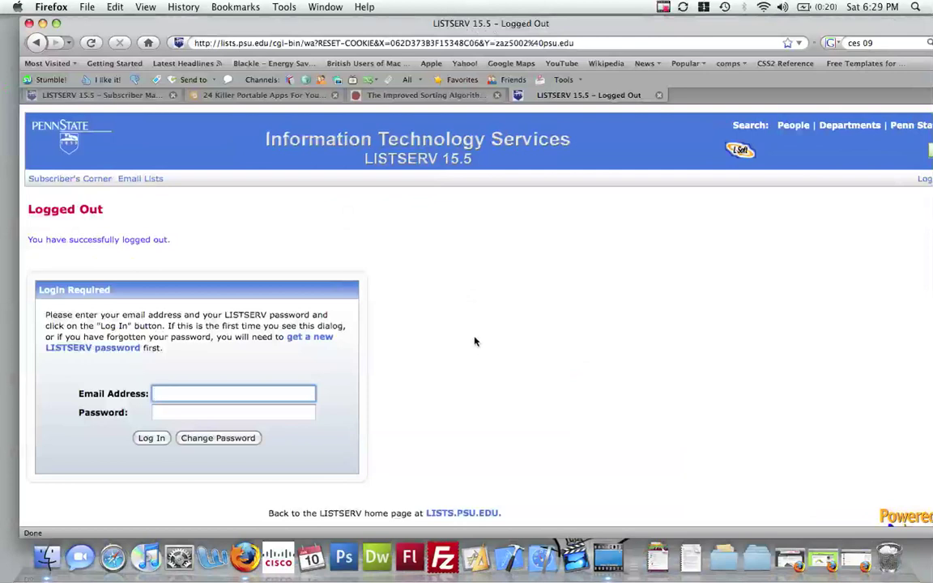
left_click(271, 44)
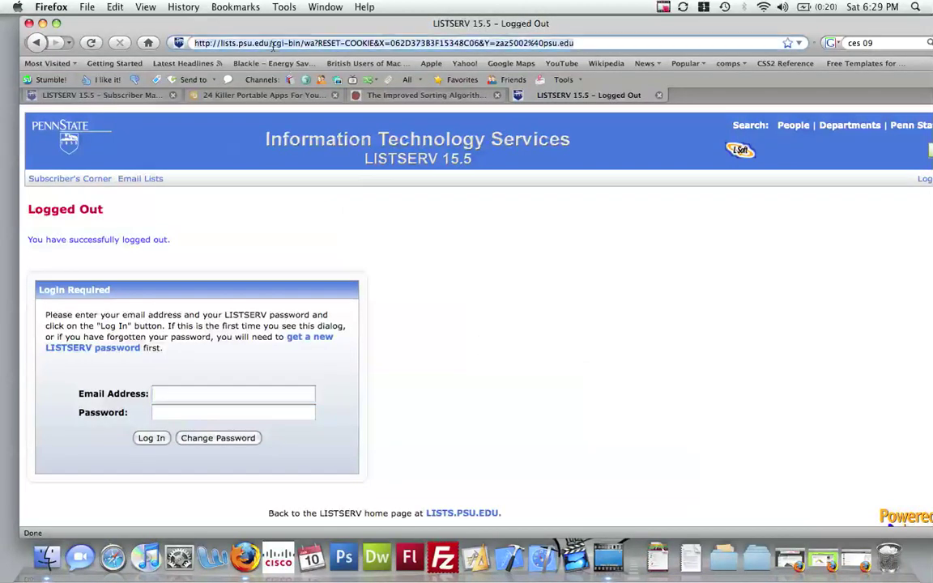
type("http://lists.psu.edu/")
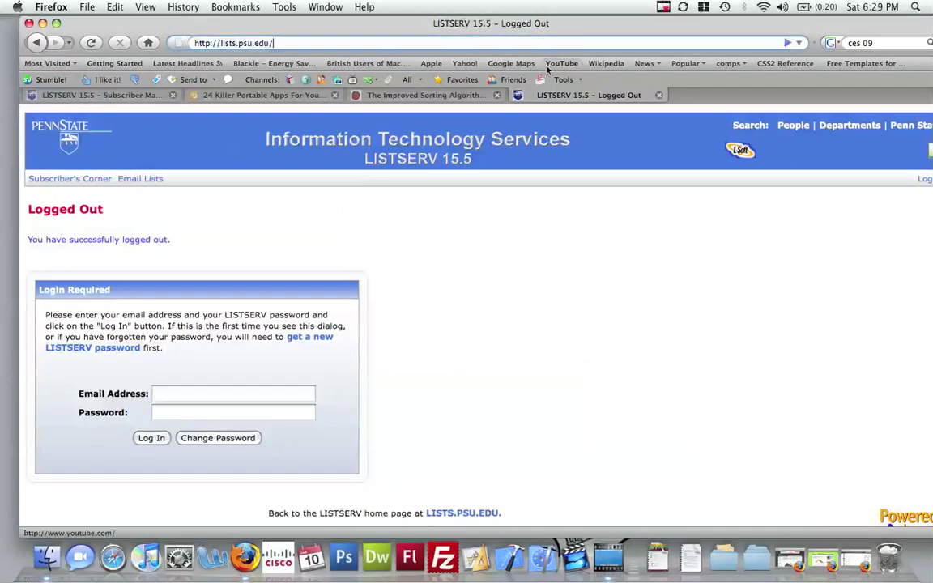
key("Return")
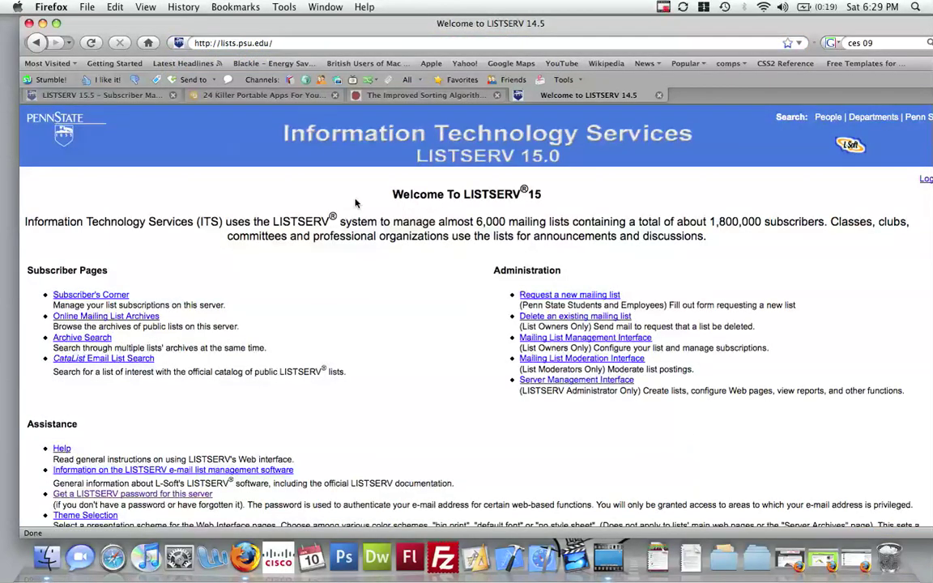
- Scroll down the welcome page to the Assistance link for getting a LISTSERV password
left_click_drag(474, 23, 457, 21)
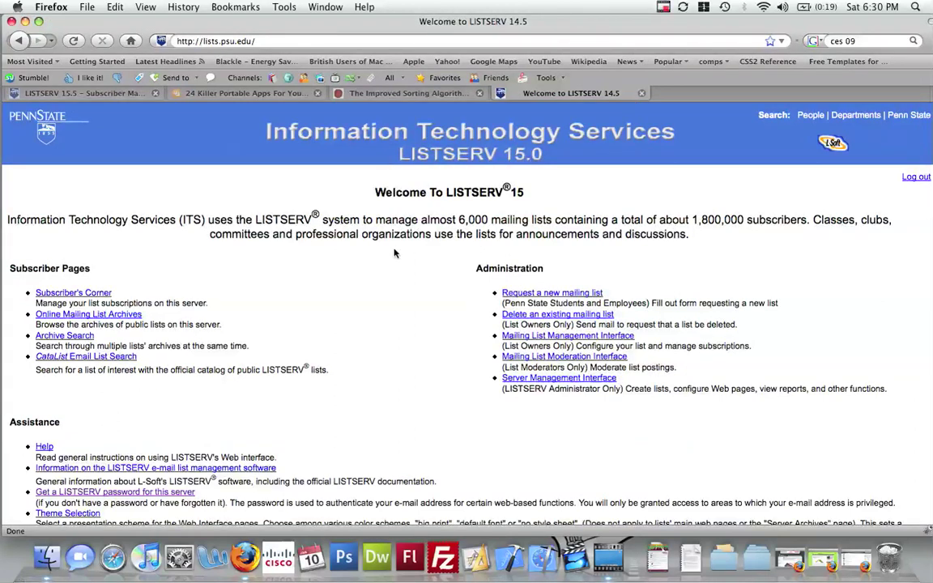
scroll(394, 253, "down", 3)
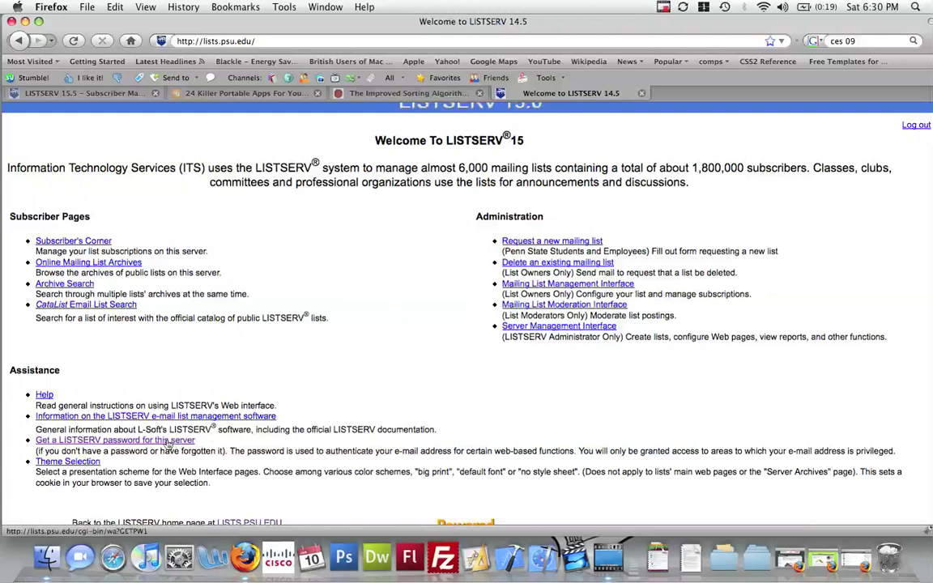
- Open the Register LISTSERV Password page, fill in the account's e-mail address, then clear it again
left_click(91, 442)
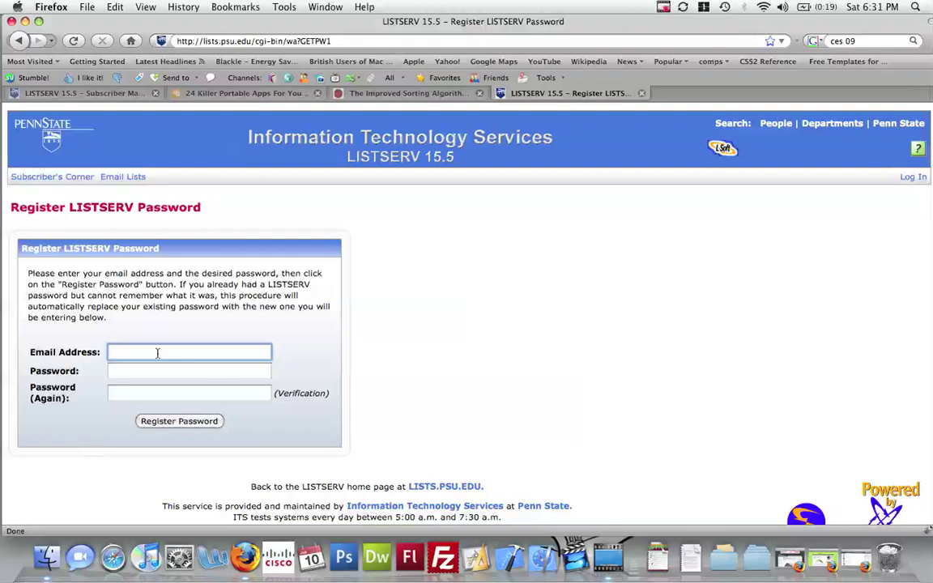
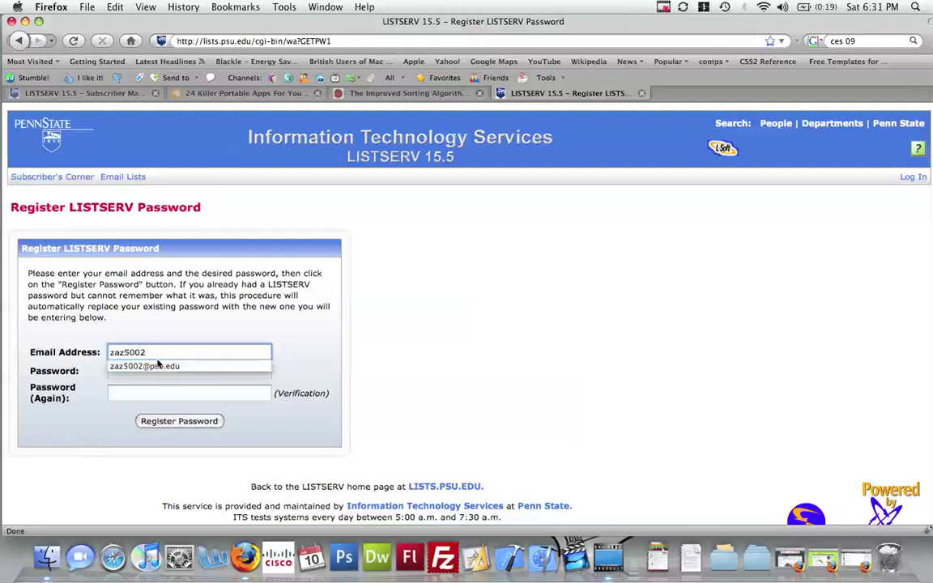
left_click(157, 366)
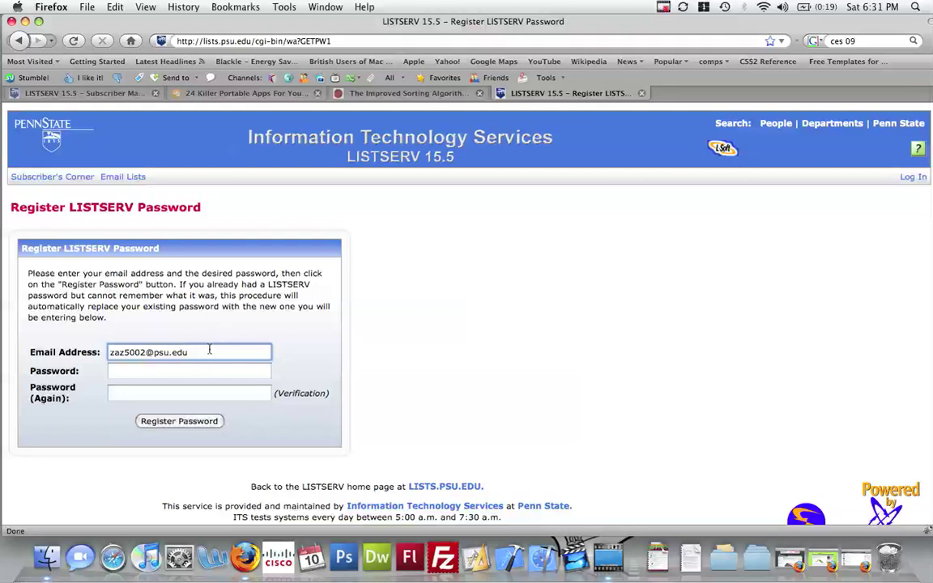
left_click_drag(208, 350, 110, 334)
key("BackSpace")
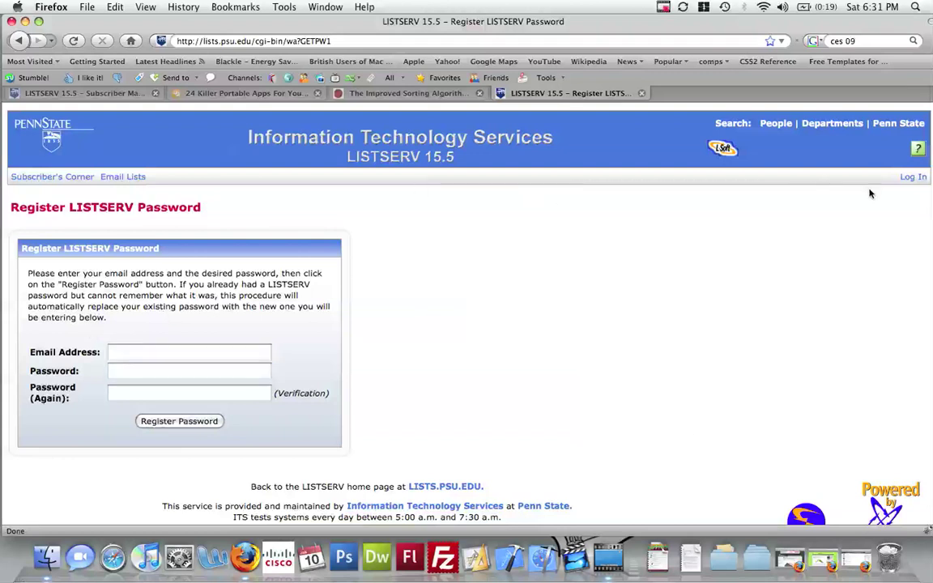
- Return to the LISTSERV home page, glance at Subscriber Management, and open Subscriber's Corner
left_click(21, 41)
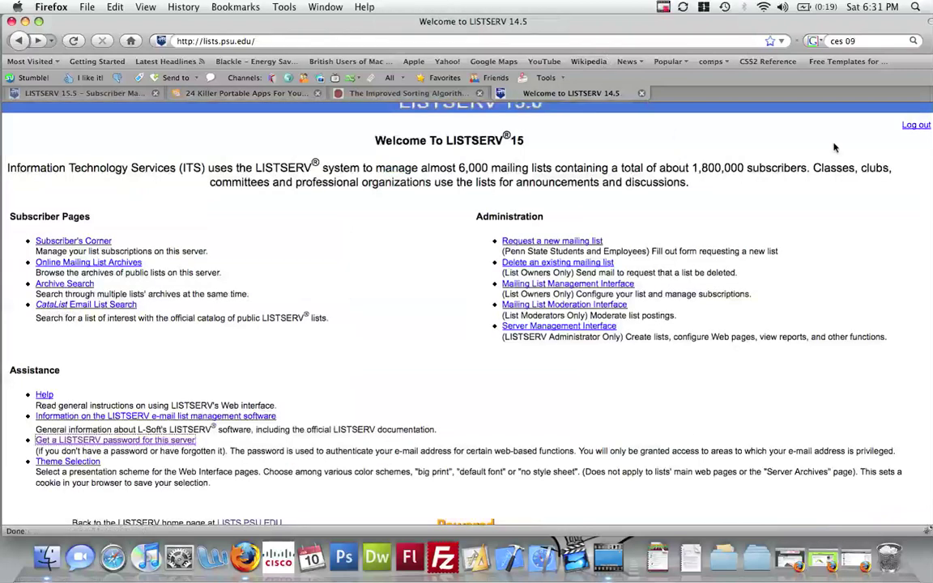
scroll(724, 167, "up", 2)
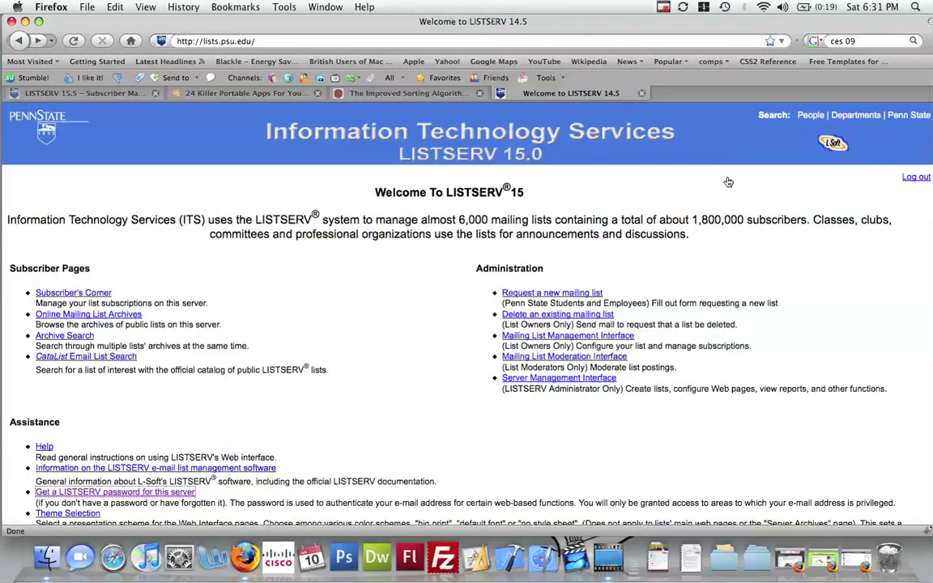
left_click(49, 94)
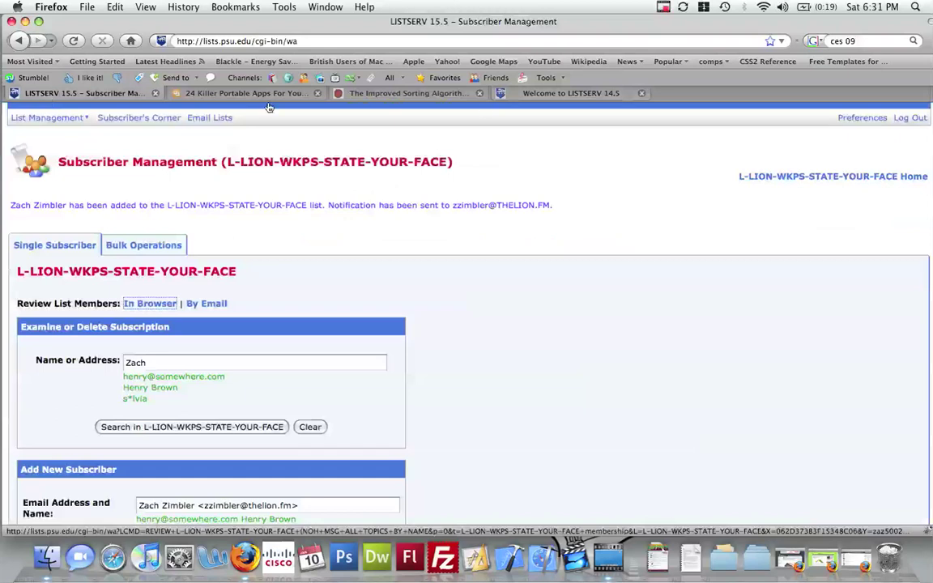
left_click(537, 95)
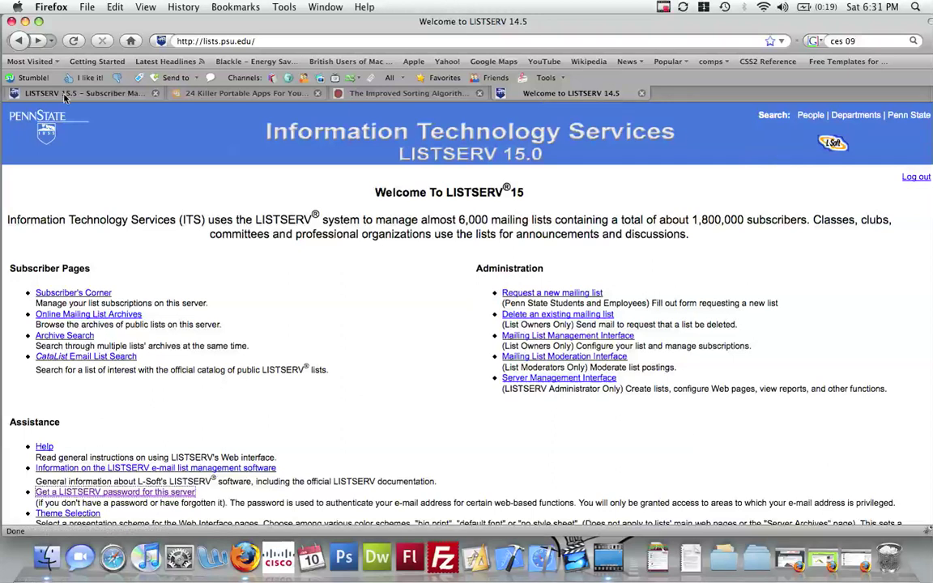
left_click(94, 295)
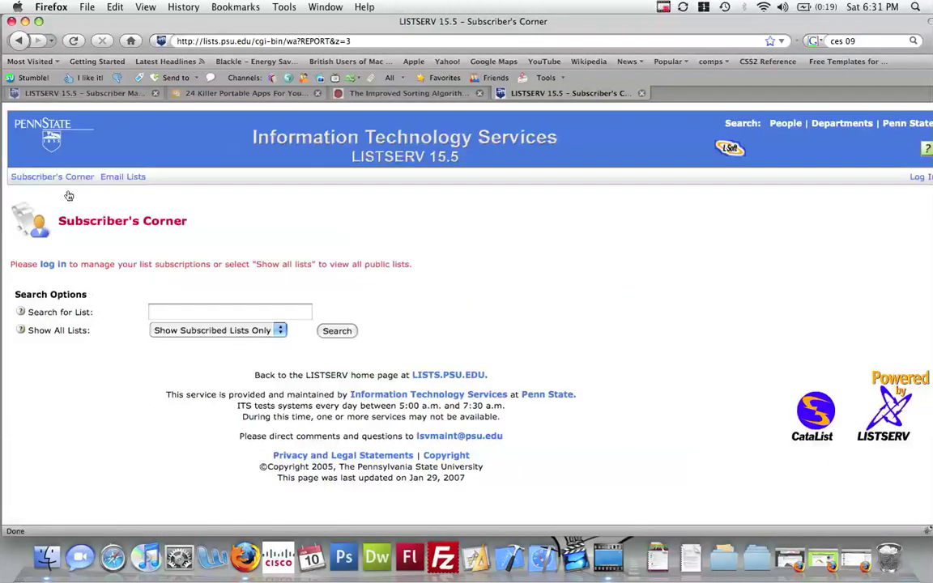
- Log in with the account's e-mail address and password
left_click(47, 268)
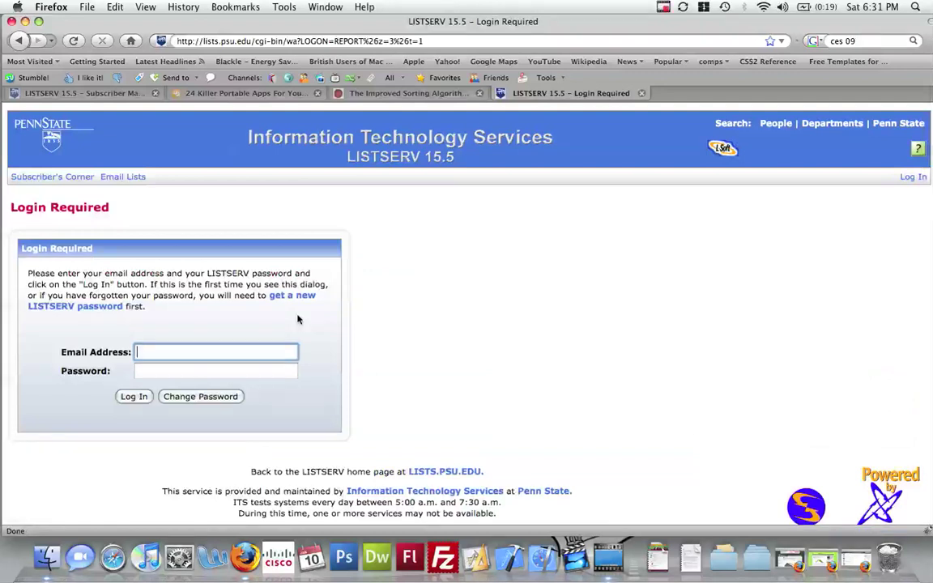
type("zaz")
left_click(266, 366)
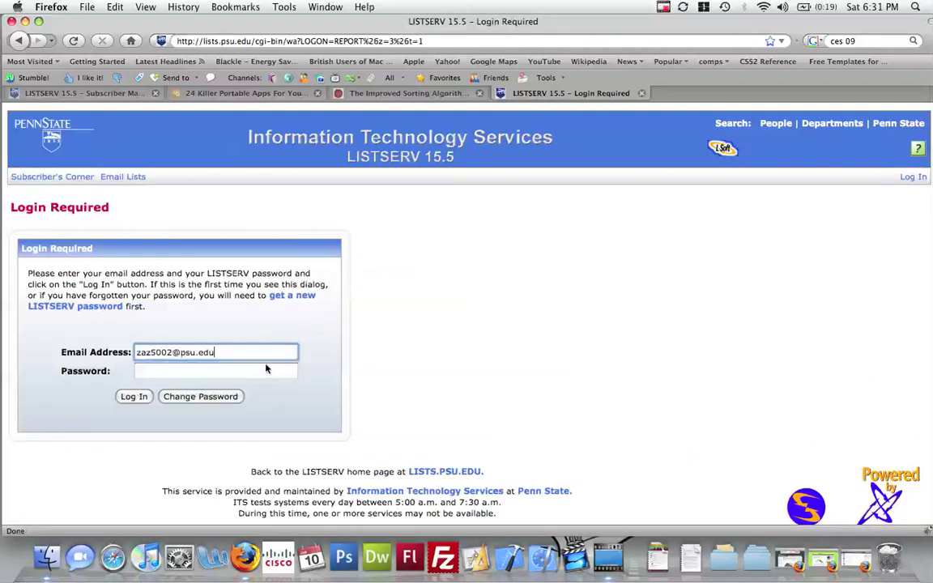
left_click(261, 368)
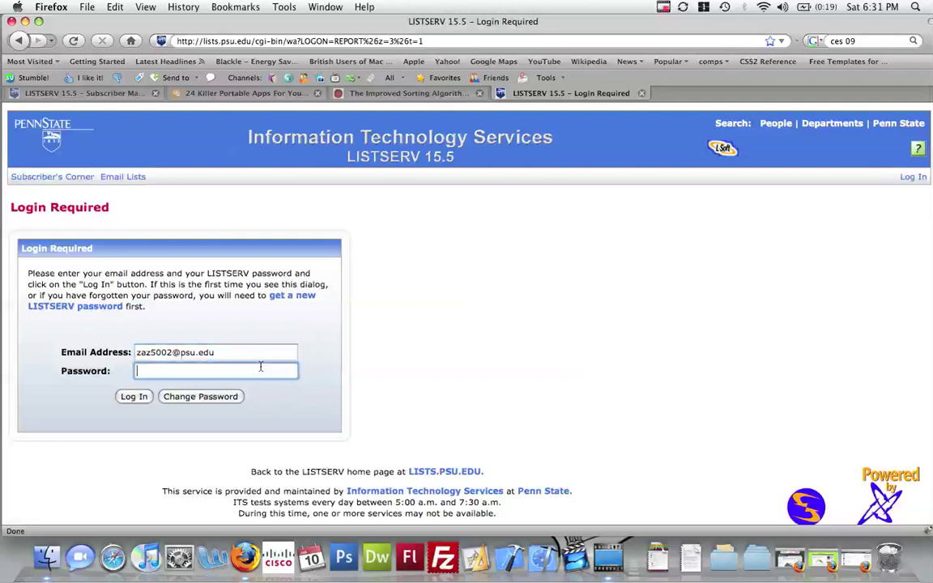
type("••••••••")
left_click(126, 398)
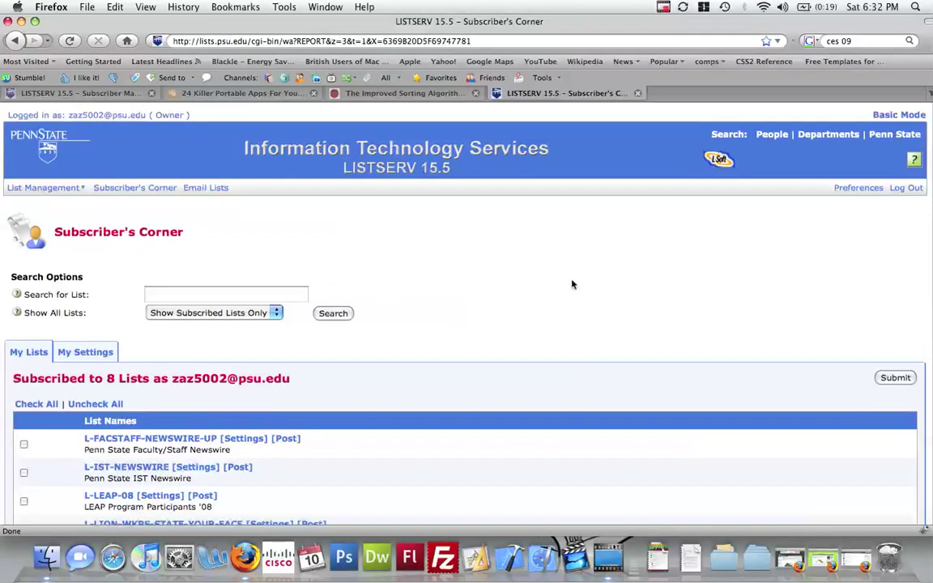
- Scroll through the 8 subscribed lists and back up to the List Management menu
scroll(572, 284, "down", 2)
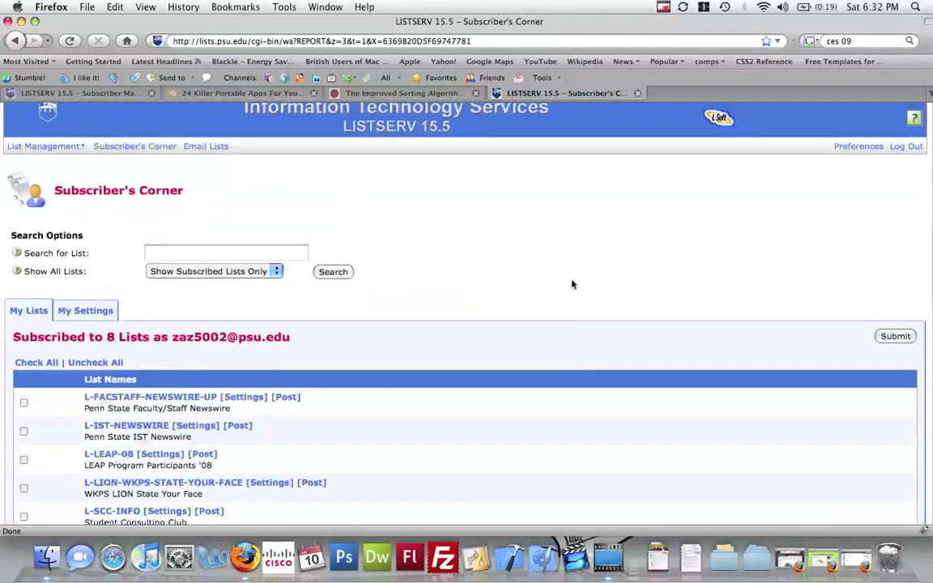
scroll(572, 284, "down", 2)
scroll(572, 284, "down", 3)
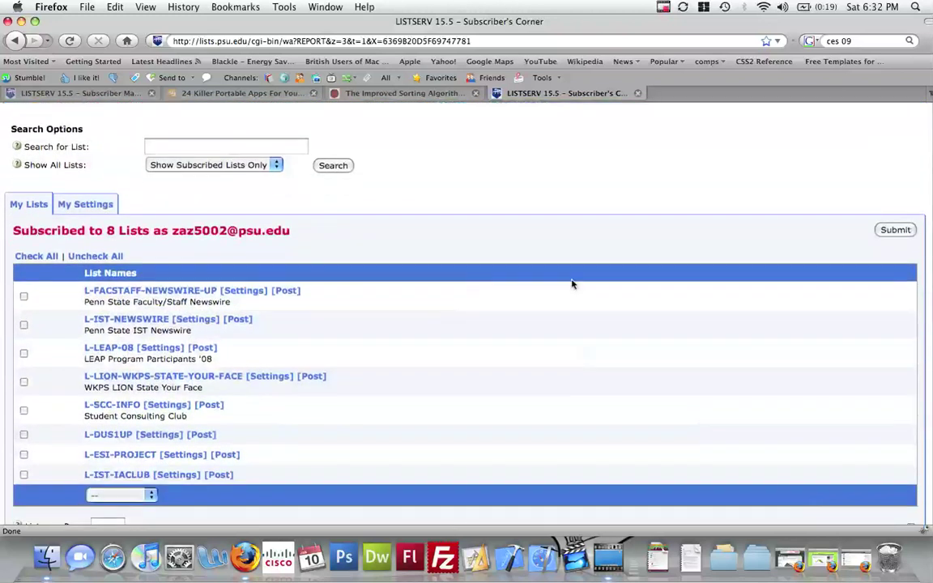
scroll(572, 284, "down", 2)
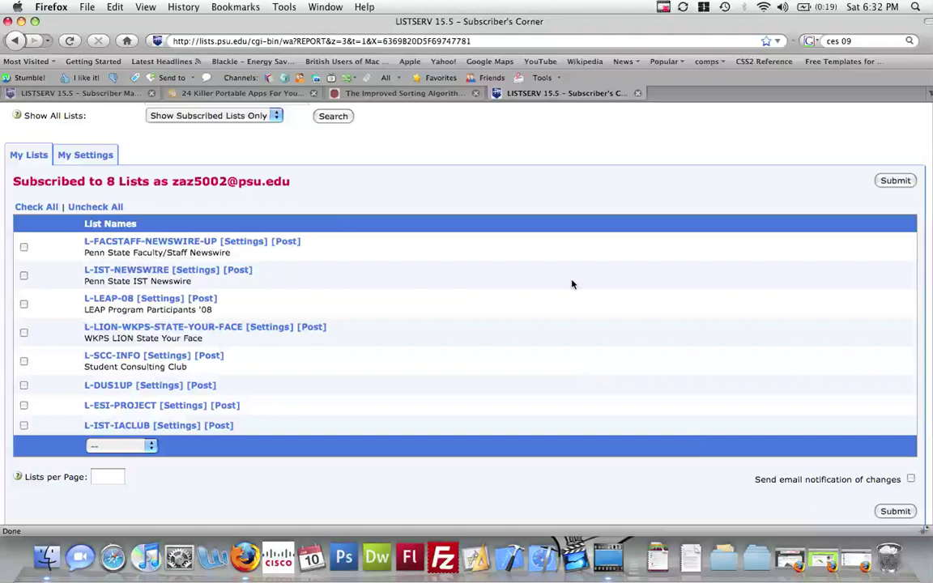
scroll(572, 284, "up", 8)
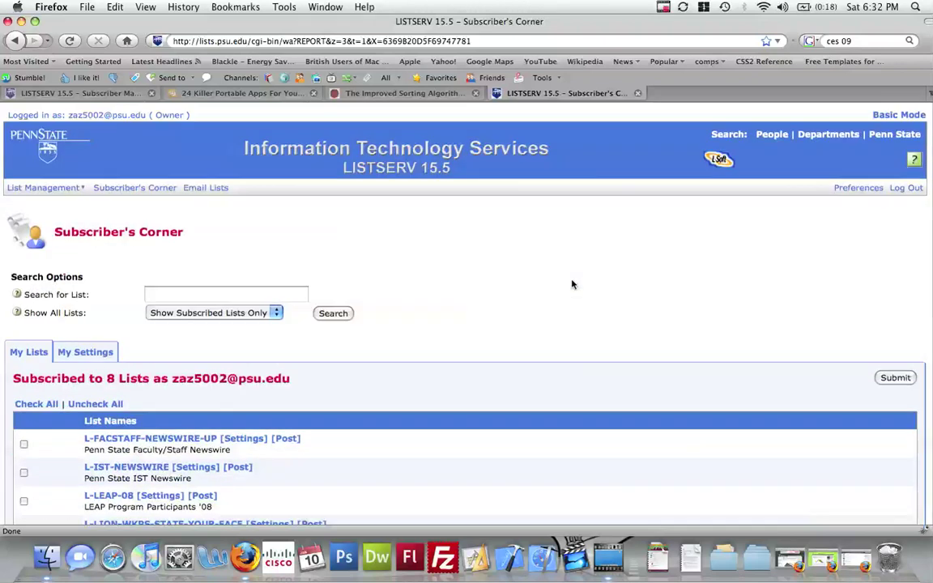
mouse_move(49, 188)
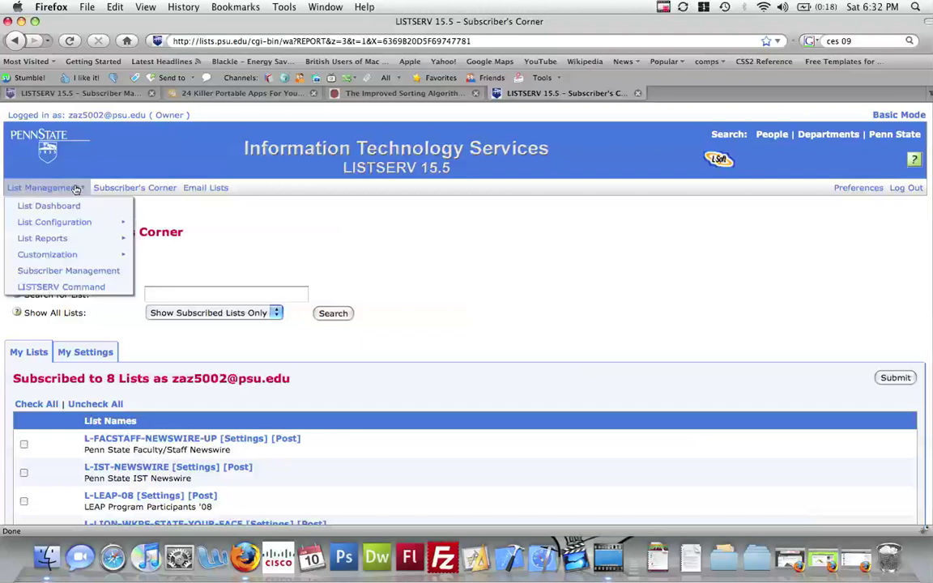
- Open Subscriber Management for L-LION-WKPS-STATE-YOUR-FACE and focus the Add New Subscriber address field
left_click(116, 274)
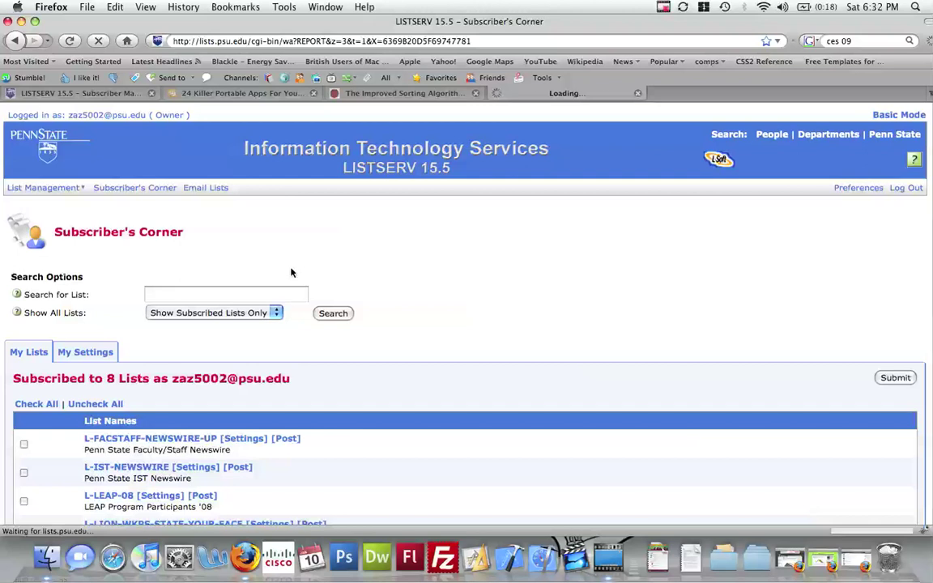
scroll(292, 272, "down", 3)
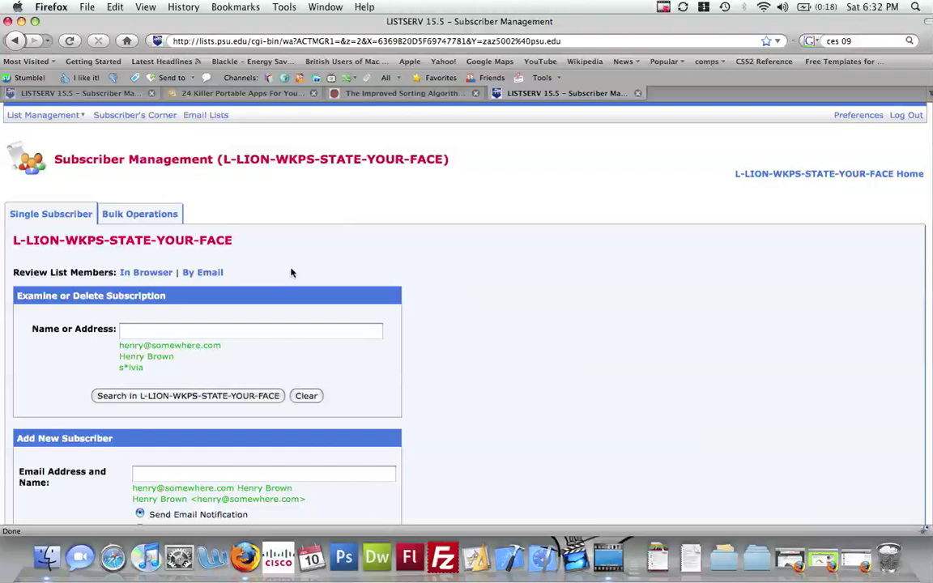
scroll(291, 272, "down", 3)
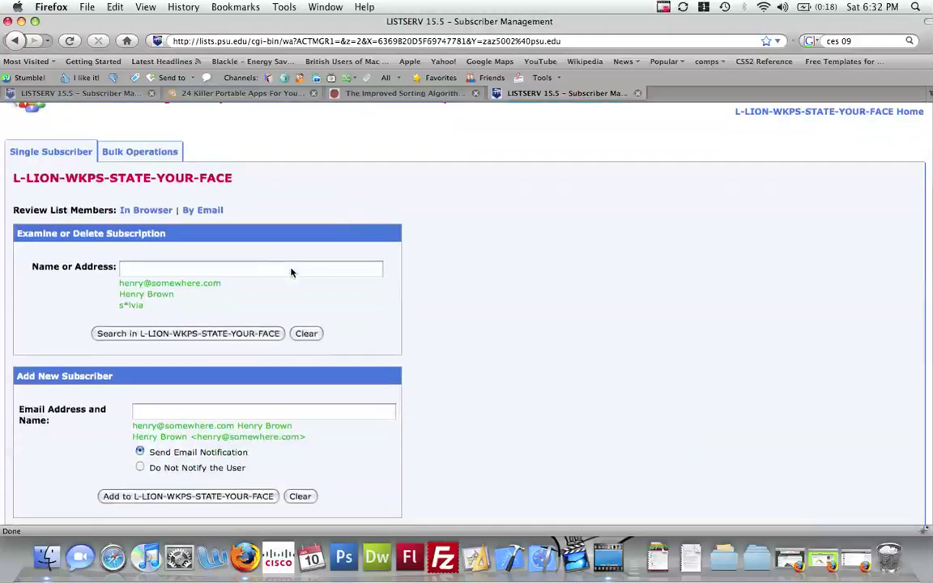
scroll(292, 272, "down", 1)
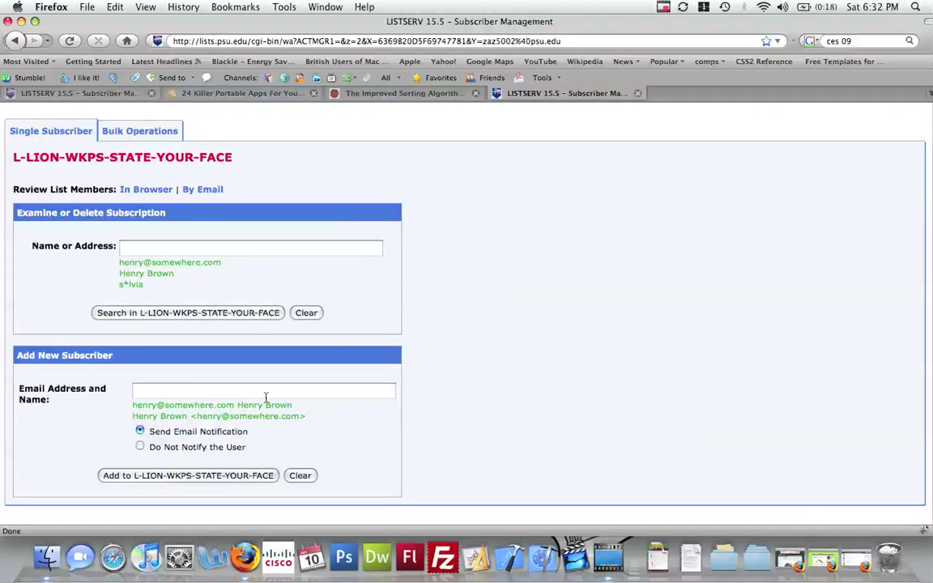
left_click(159, 394)
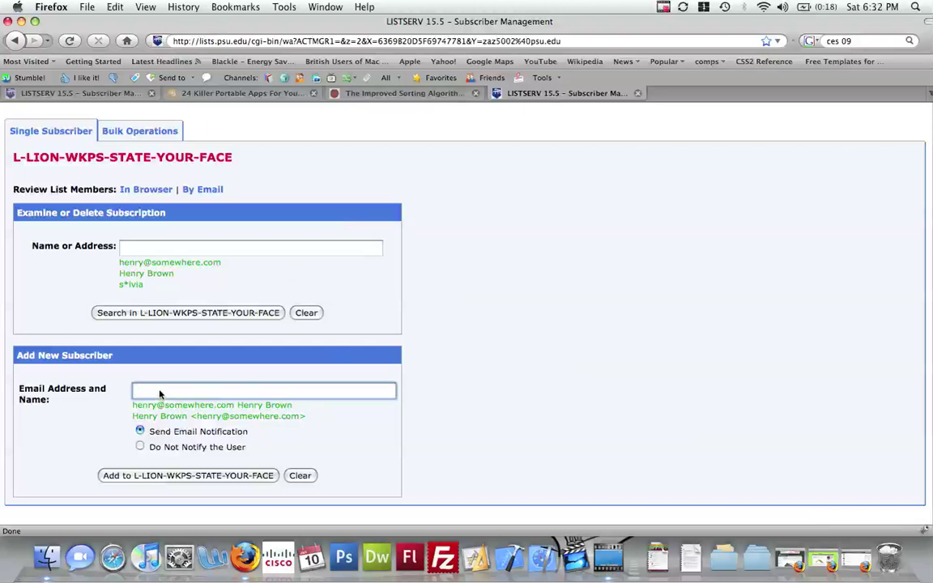
- Enter the subscriber's second address under Add New Subscriber and submit it to L-LION-WKPS-STATE-YOUR-FACE
type("Zach")
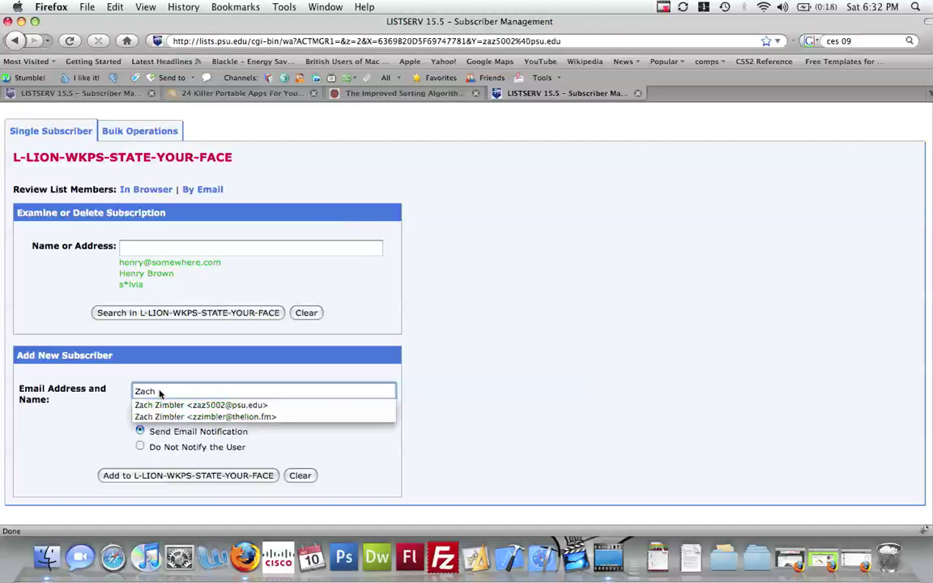
left_click(186, 416)
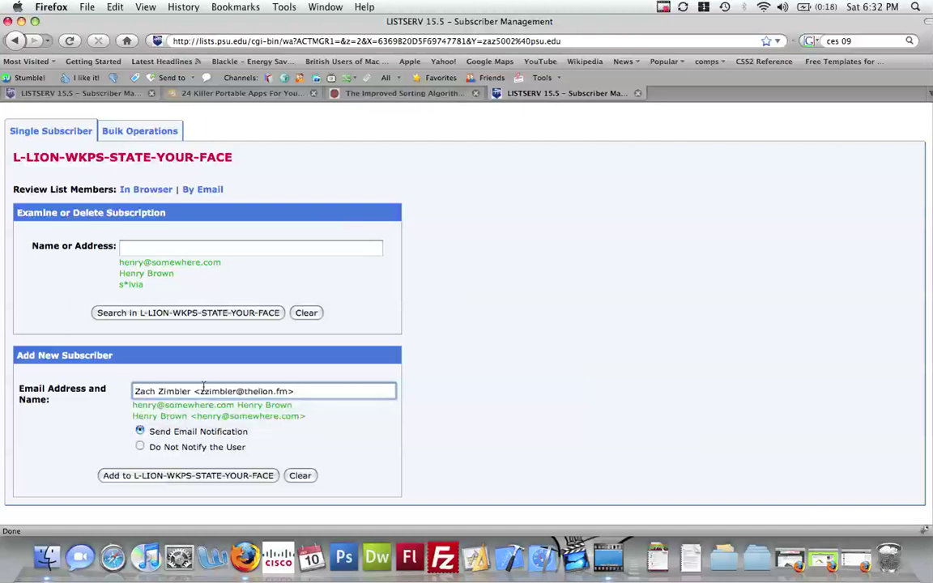
left_click(303, 389)
left_click(304, 390)
left_click(313, 391)
left_click_drag(308, 393, 136, 393)
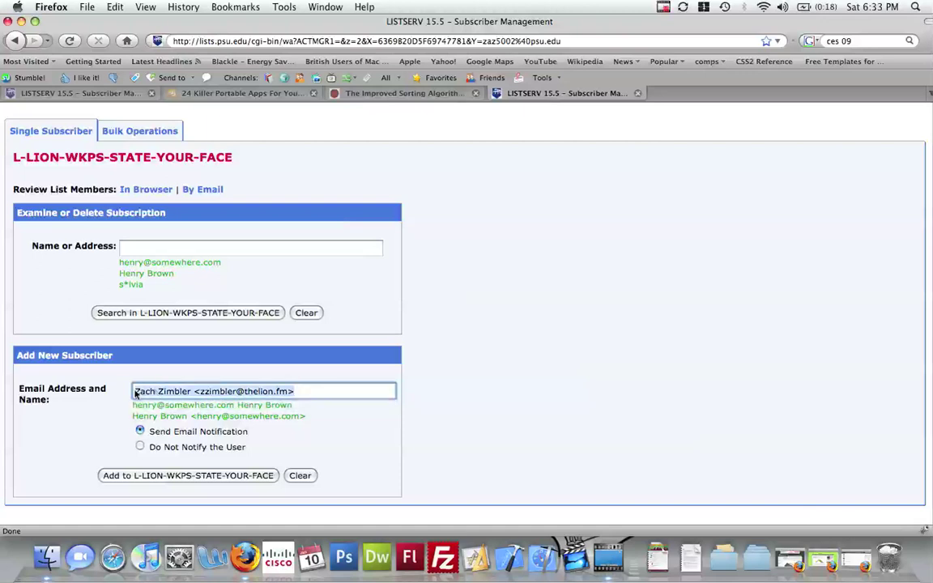
left_click(233, 392)
left_click(246, 405)
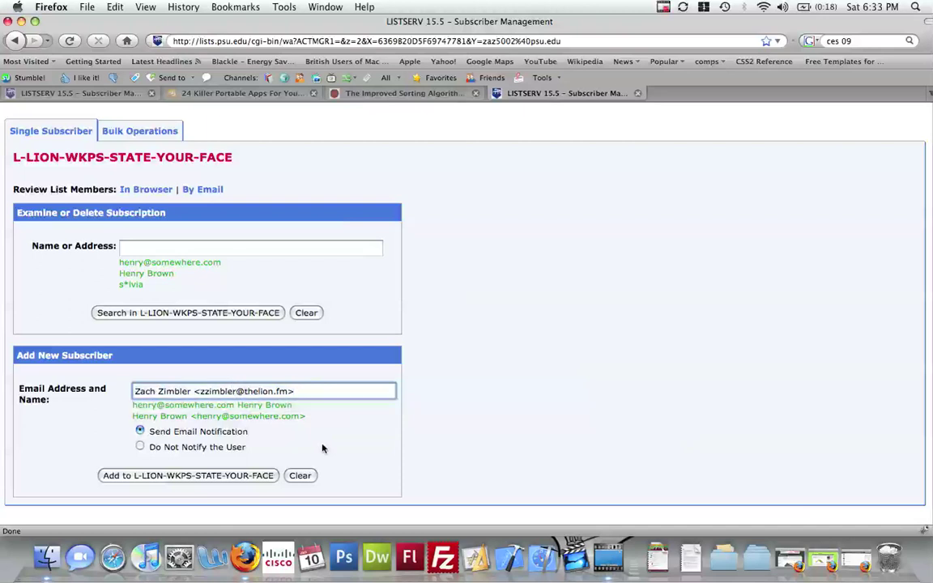
scroll(219, 465, "down", 1)
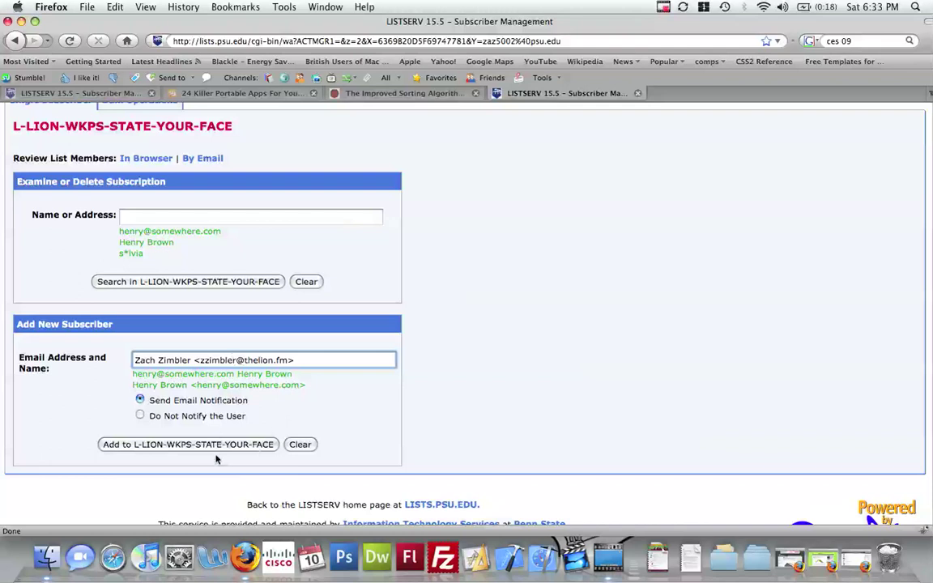
left_click(227, 443)
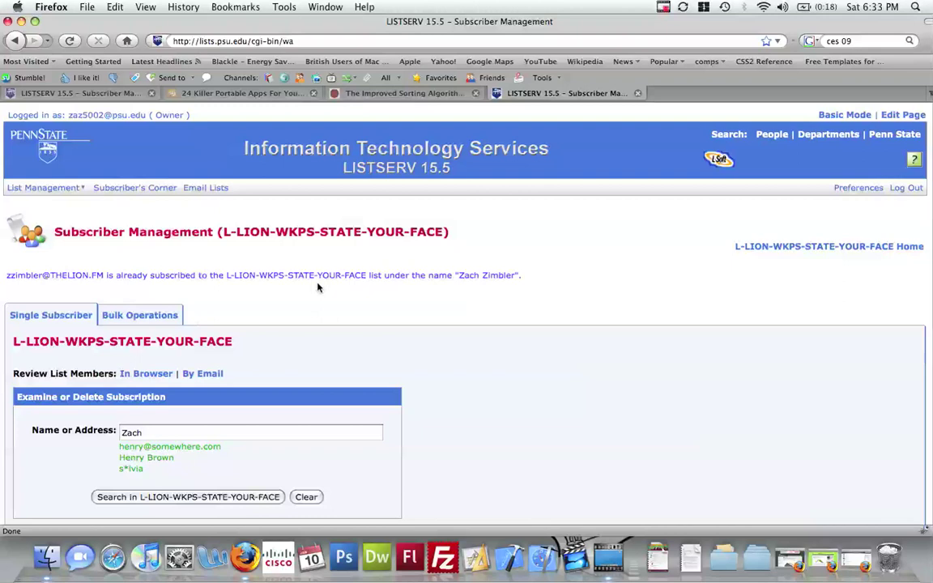
- Search the list for the subscriber's full name-and-address entry
scroll(318, 286, "down", 3)
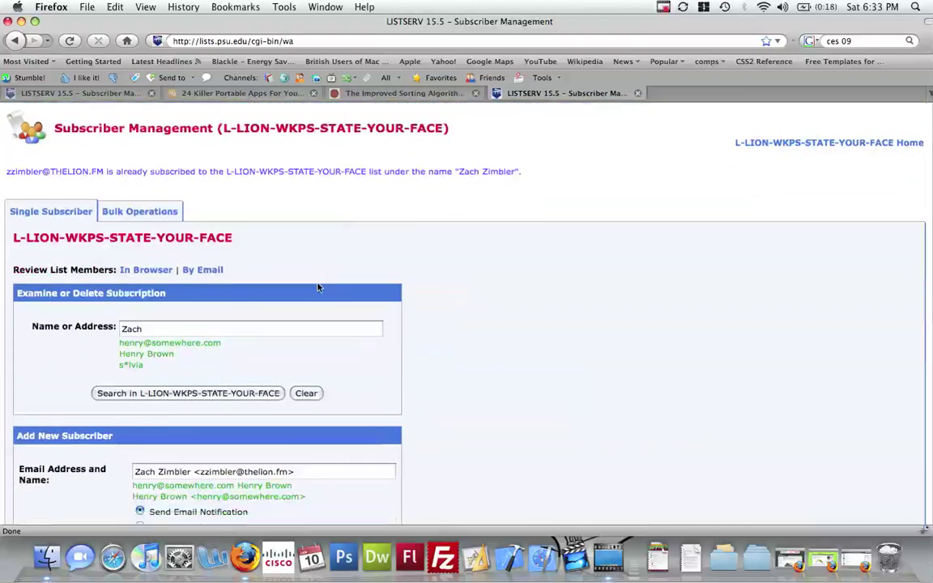
scroll(318, 287, "down", 3)
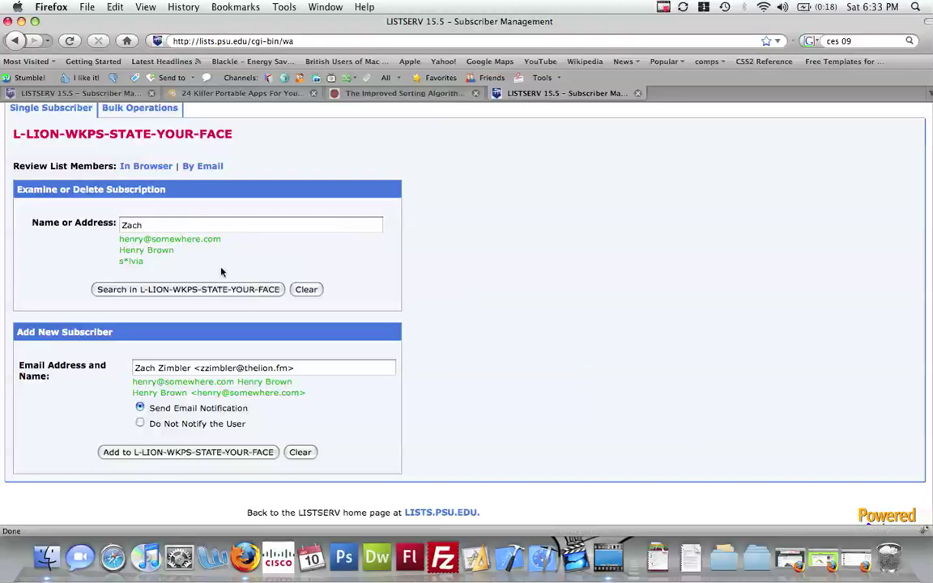
left_click(183, 226)
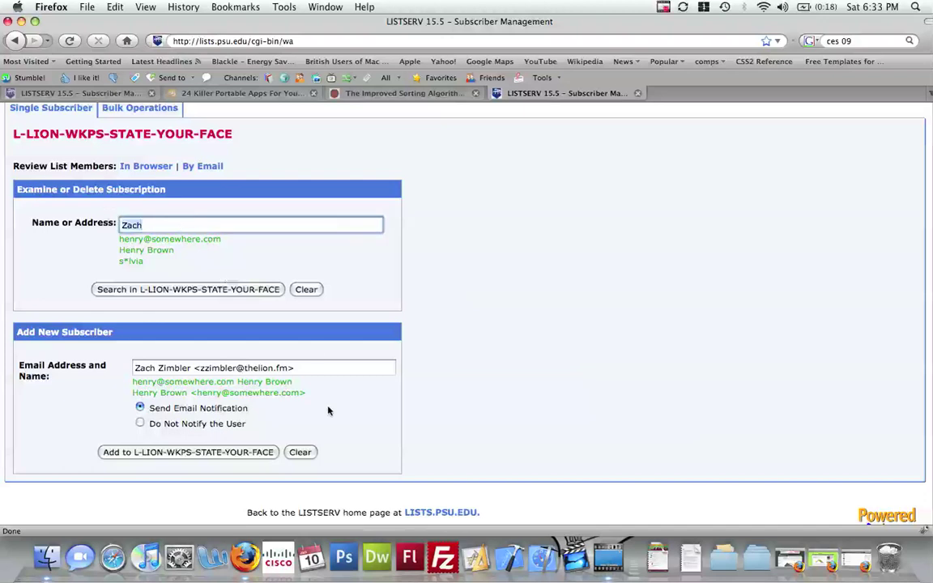
left_click_drag(192, 368, 111, 365)
key("super+c")
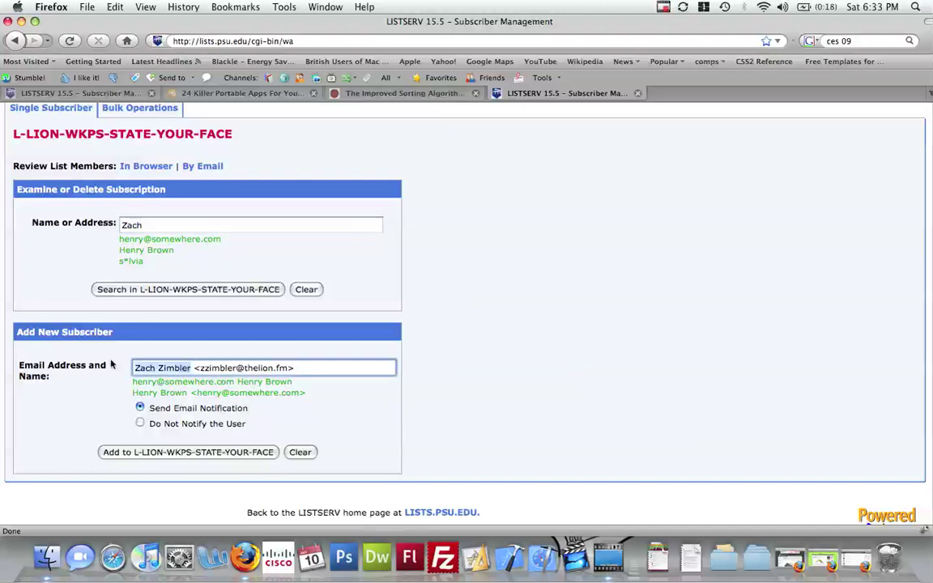
double_click(130, 224)
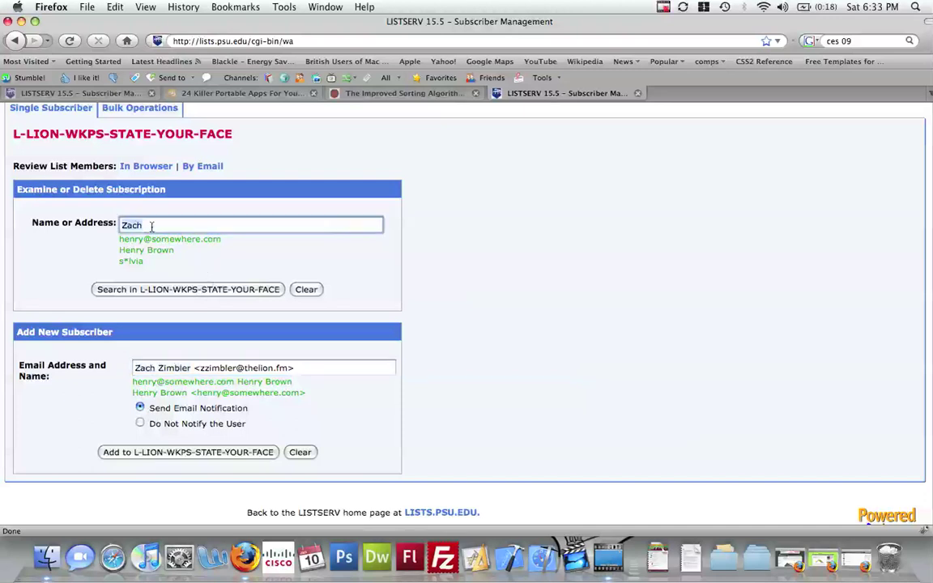
key("super+v")
left_click(207, 252)
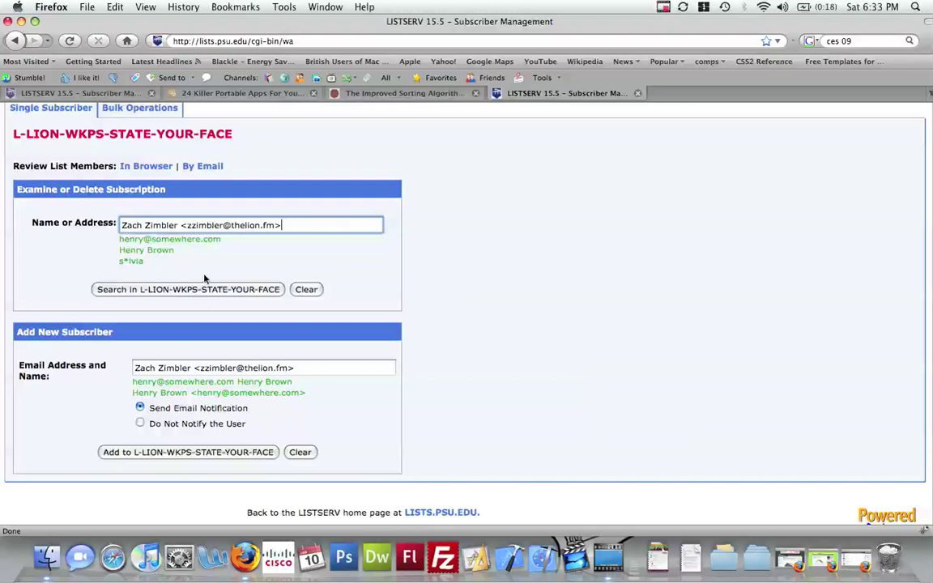
left_click(202, 289)
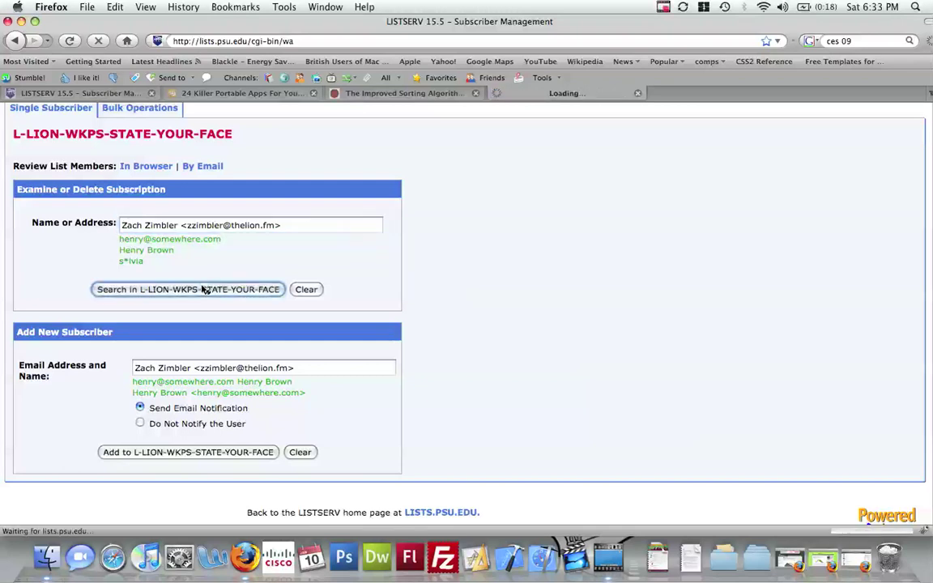
- Search the list again using only the subscriber's first name
scroll(202, 289, "down", 1)
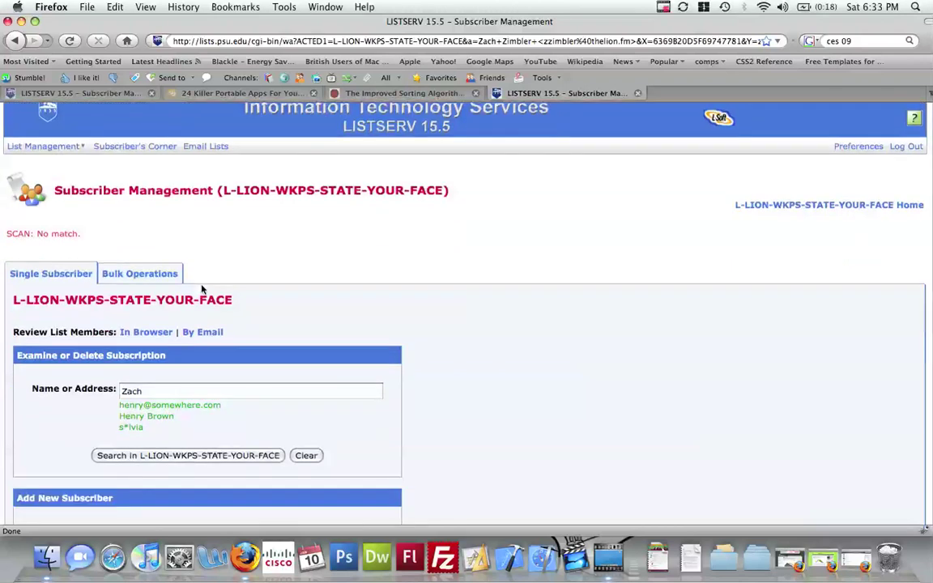
scroll(203, 289, "down", 3)
scroll(202, 289, "up", 2)
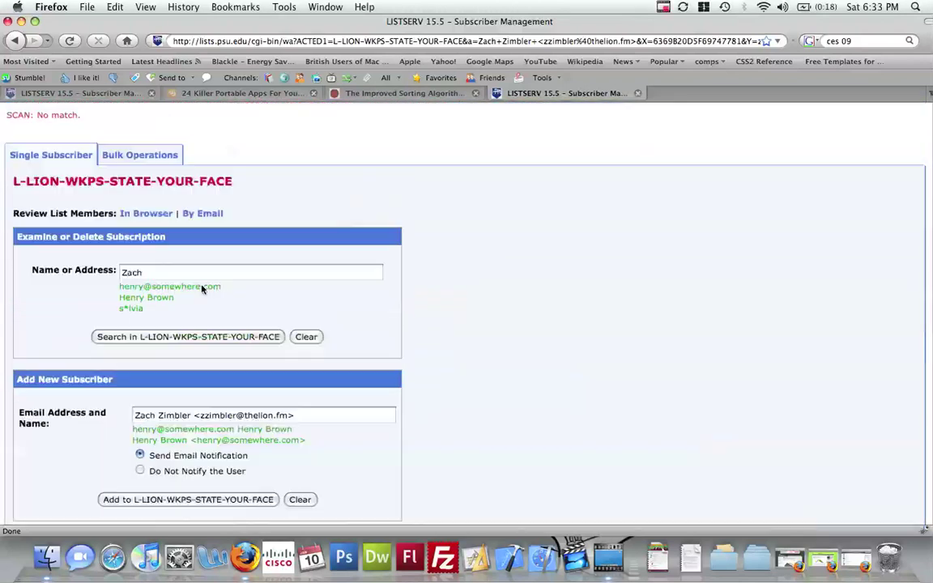
scroll(202, 290, "up", 1)
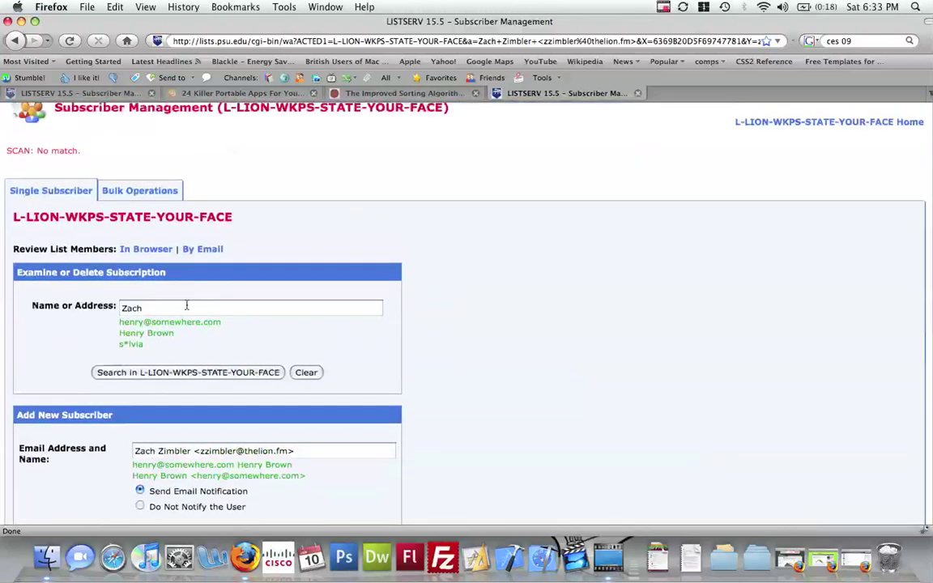
left_click(183, 308)
left_click(171, 375)
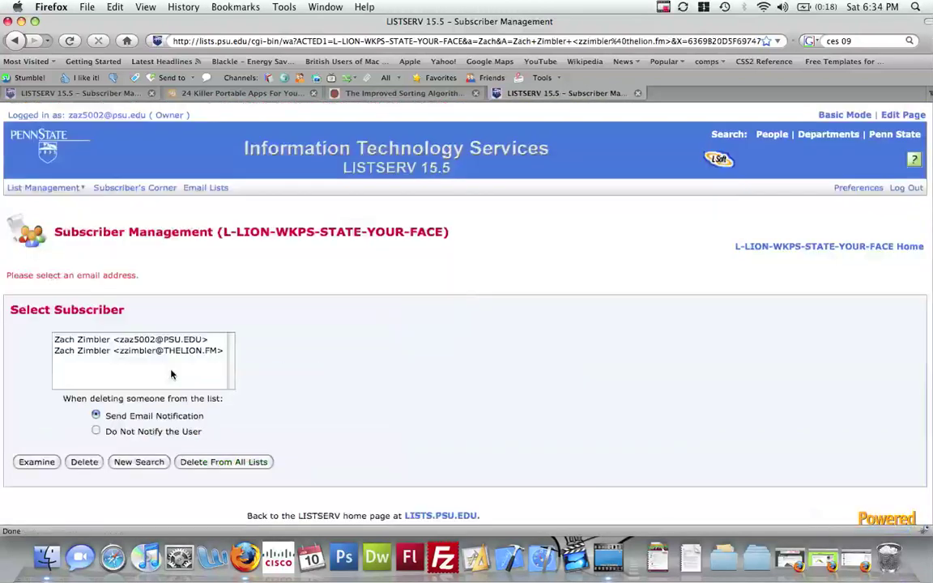
- Select the subscriber's non-PSU address from the matches and delete it from the list
left_click(132, 350)
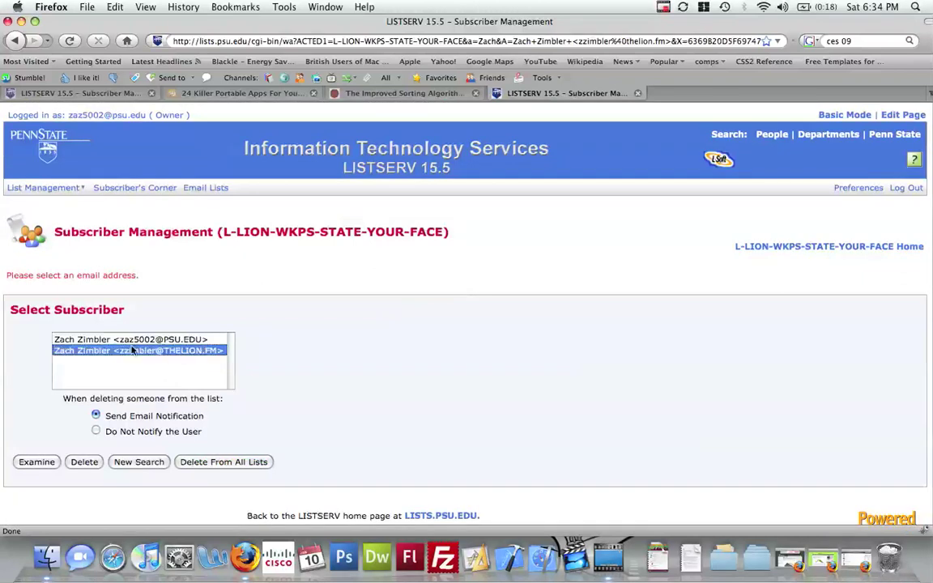
left_click(84, 464)
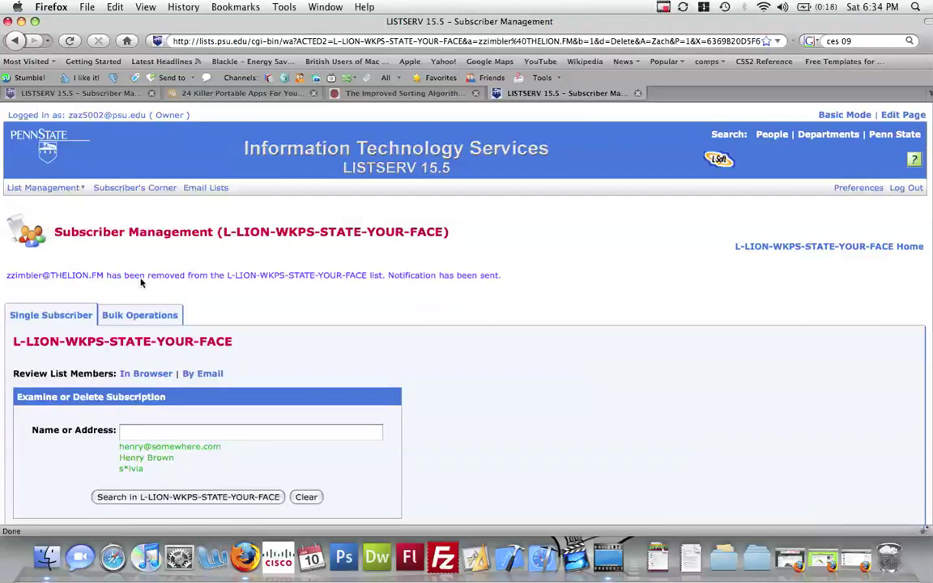
scroll(281, 317, "down", 3)
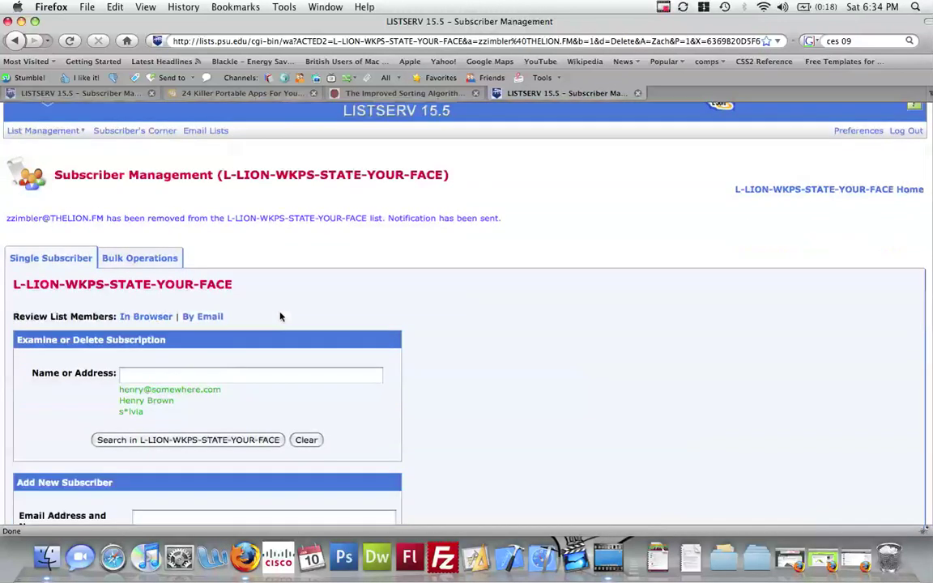
scroll(281, 317, "down", 2)
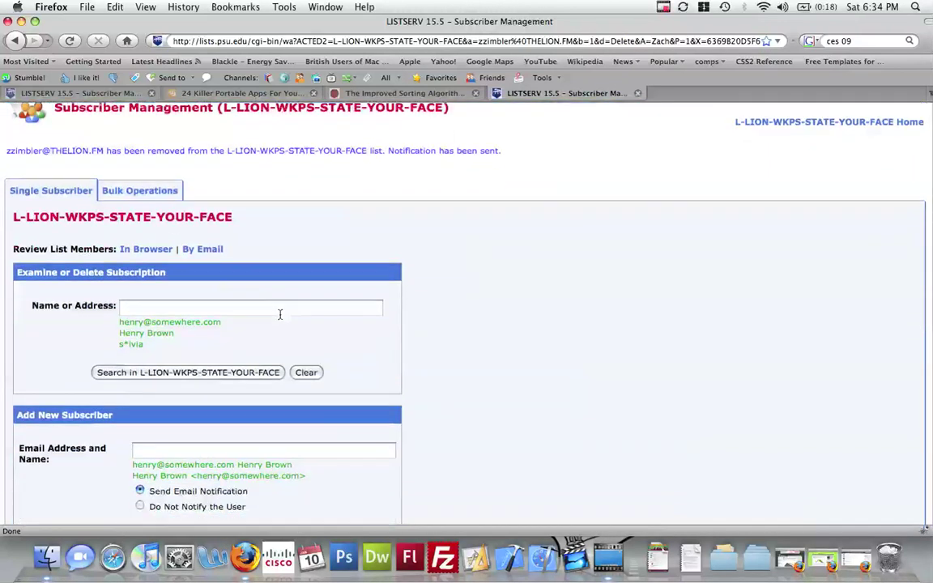
left_click(143, 250)
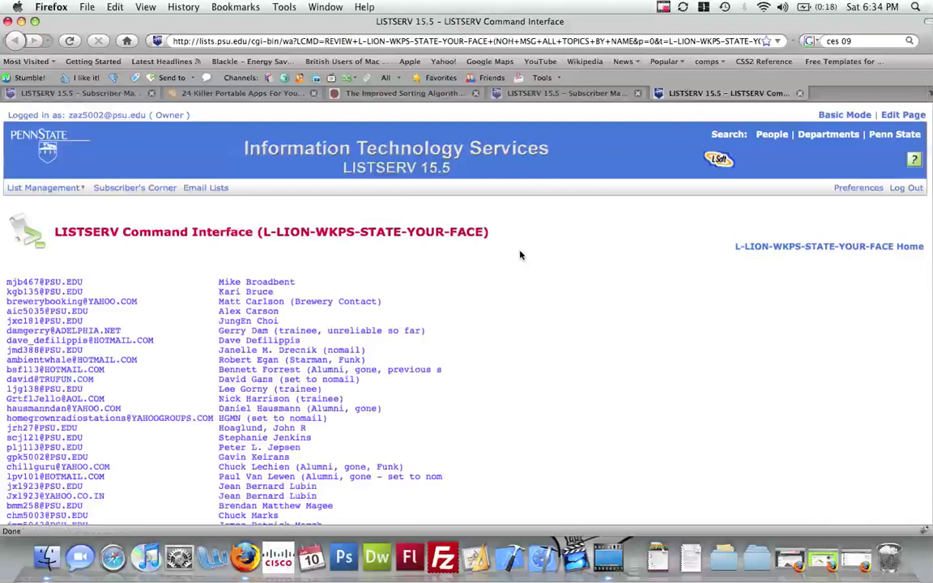
scroll(521, 255, "down", 3)
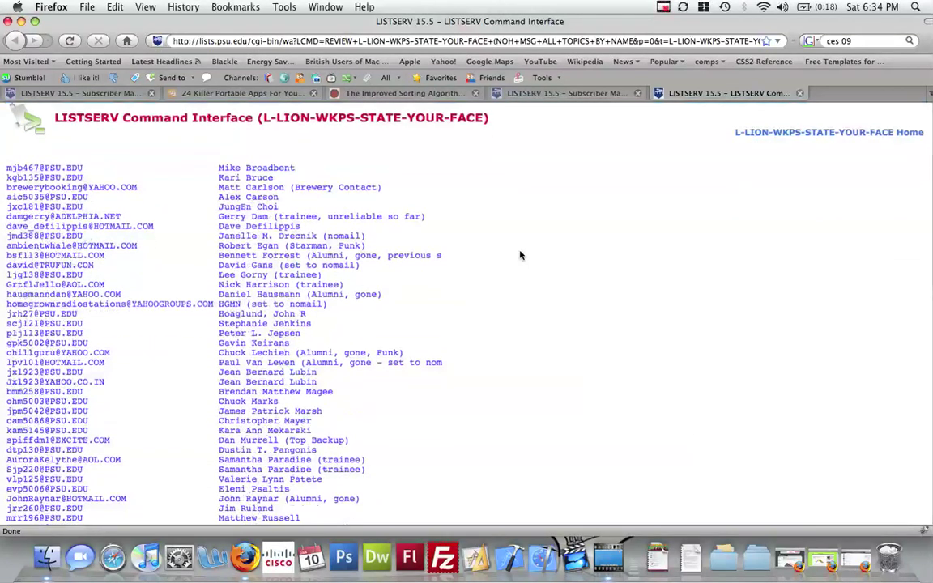
scroll(521, 256, "down", 10)
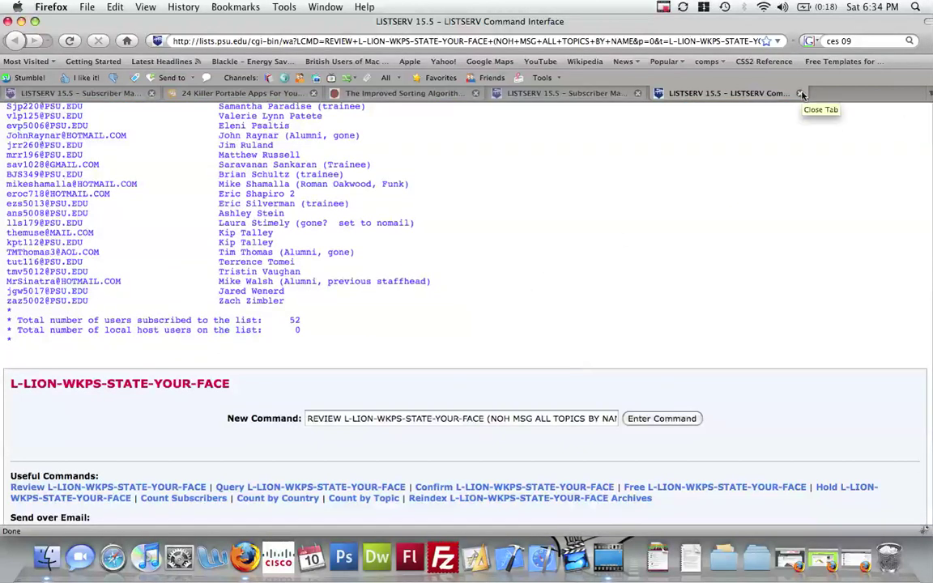
left_click(798, 93)
scroll(395, 234, "up", 3)
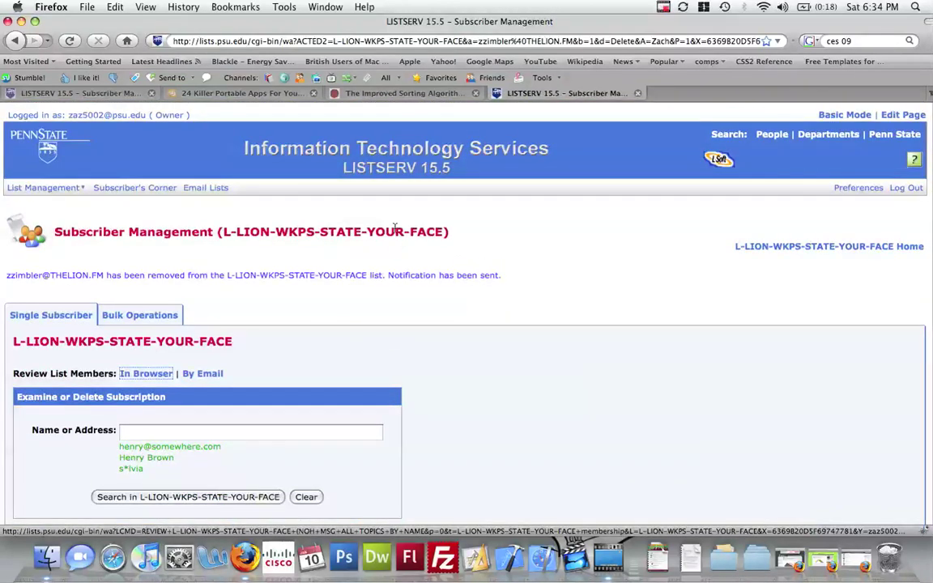
scroll(487, 378, "down", 6)
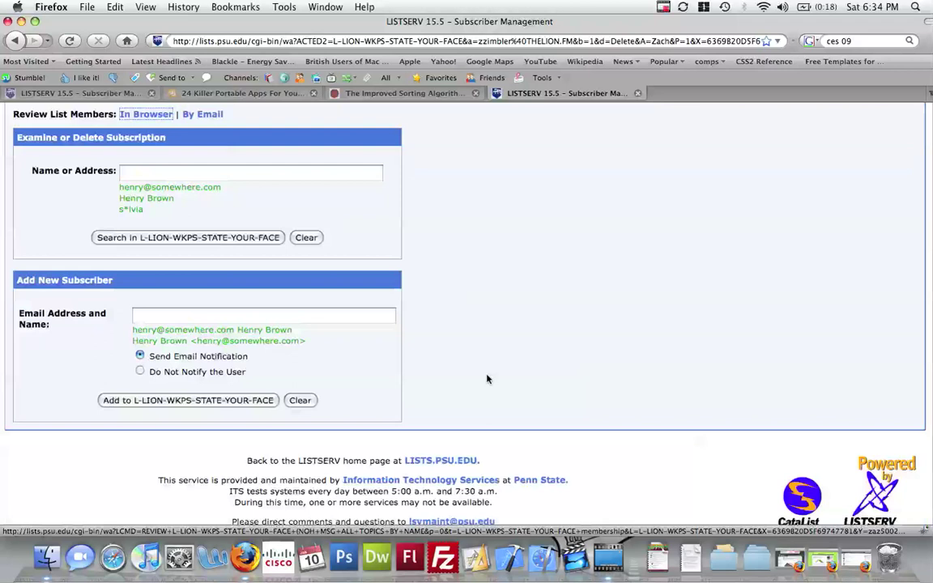
scroll(487, 379, "up", 5)
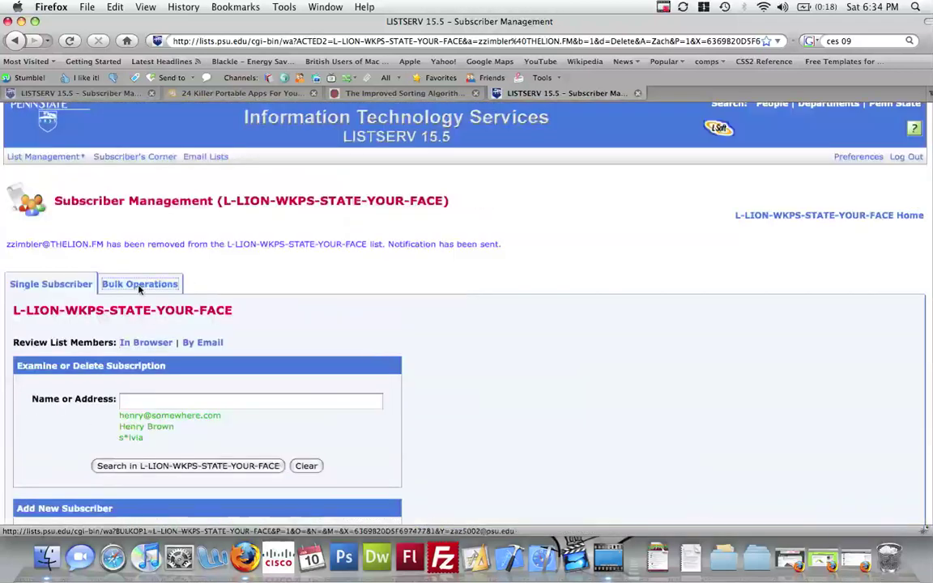
- Switch to the L-LION-WKPS-STATE-YOUR-FACE list's Bulk Operations page for import add and remove
left_click(139, 288)
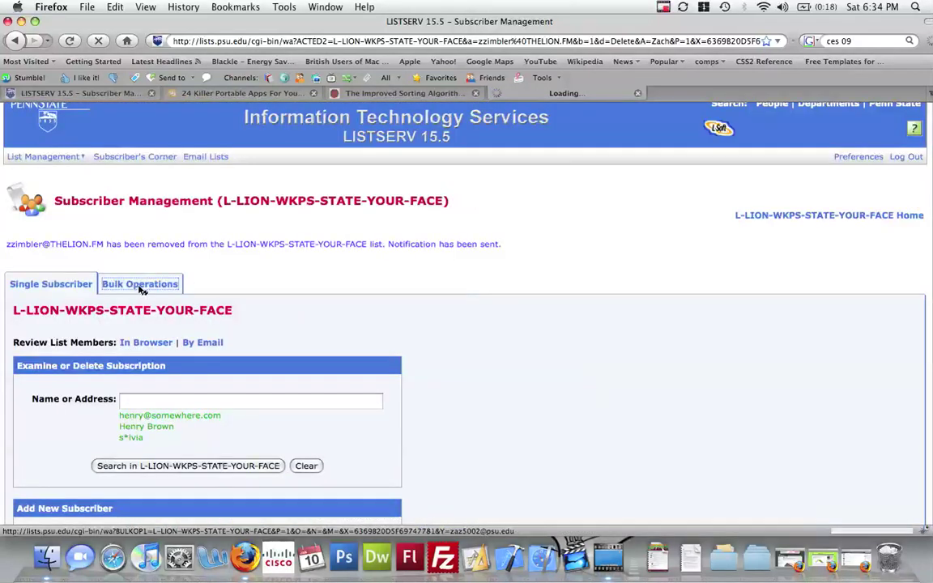